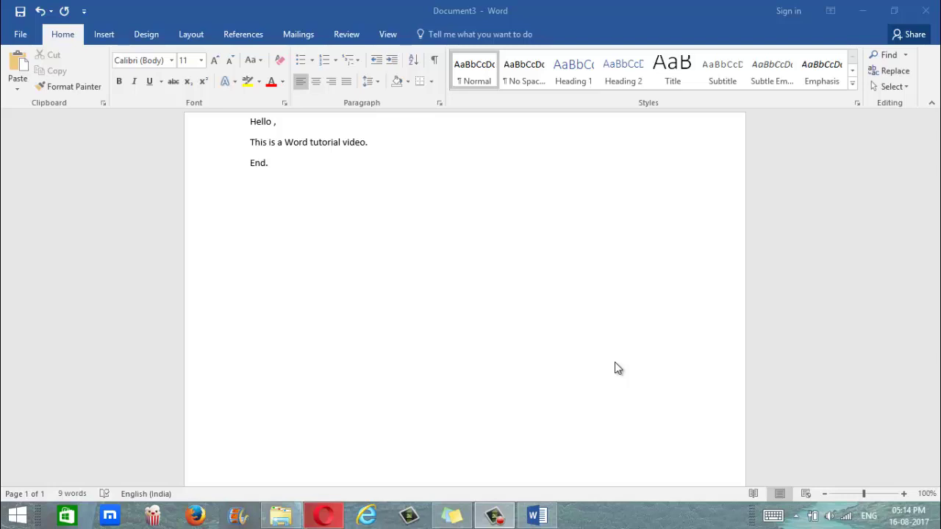
- Set the citation style to APA Sixth Edition
{"action": "left_click", "coordinate": [244, 35]}
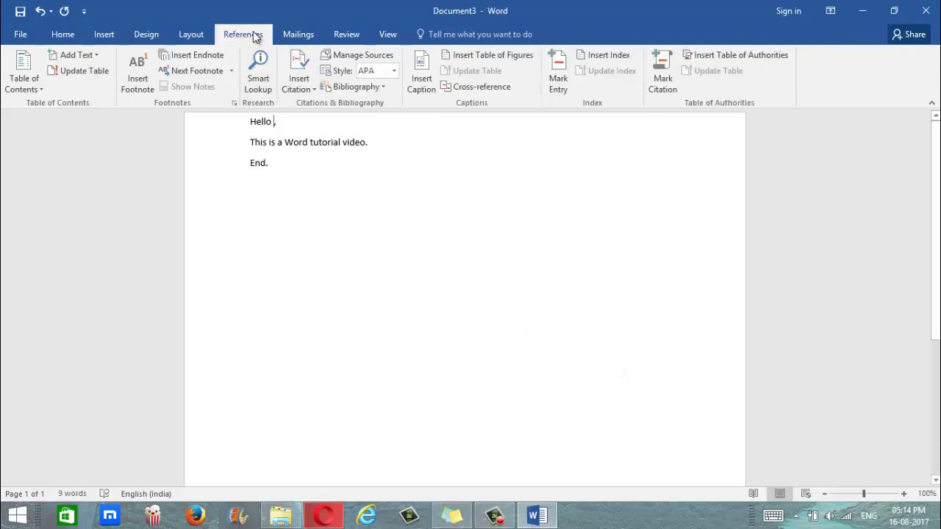
{"action": "left_click", "coordinate": [395, 73]}
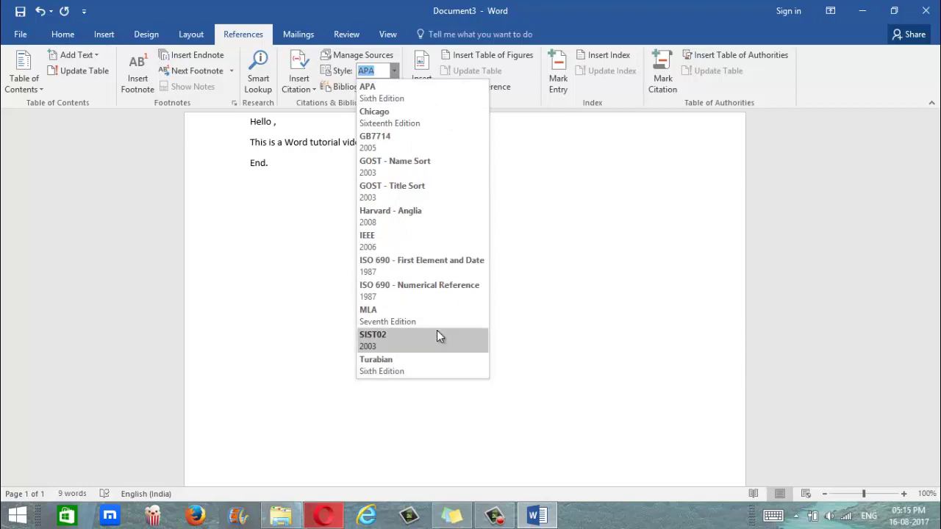
{"action": "left_click", "coordinate": [446, 95]}
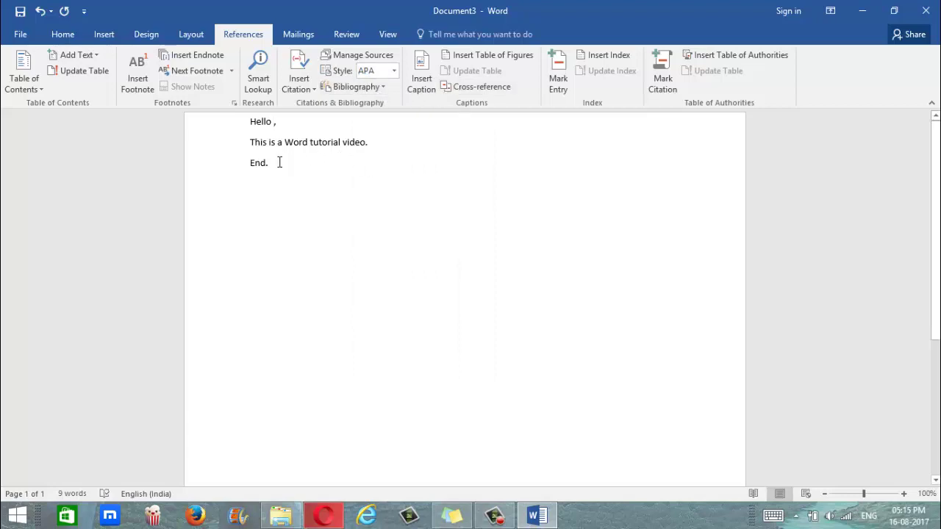
- Start a new citation source after "Hello" and set its source type to Book
{"action": "left_click", "coordinate": [299, 94]}
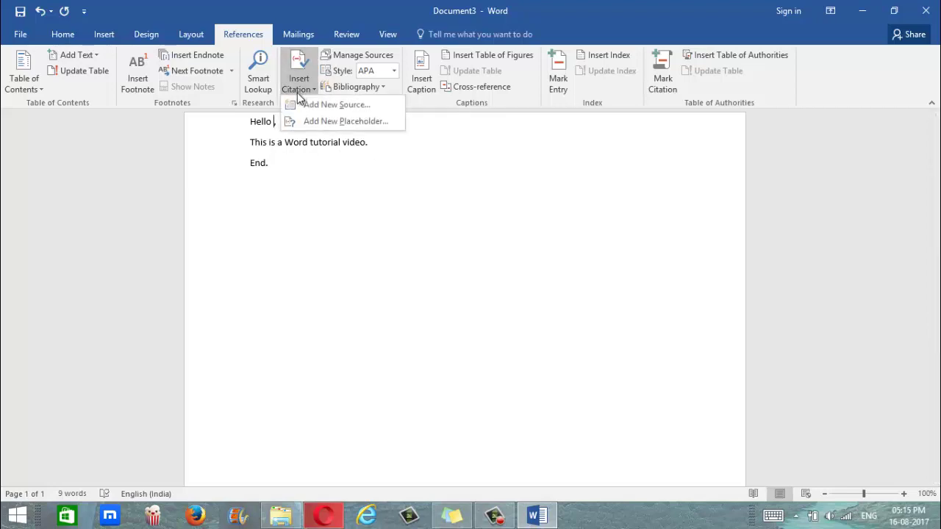
{"action": "left_click", "coordinate": [297, 104]}
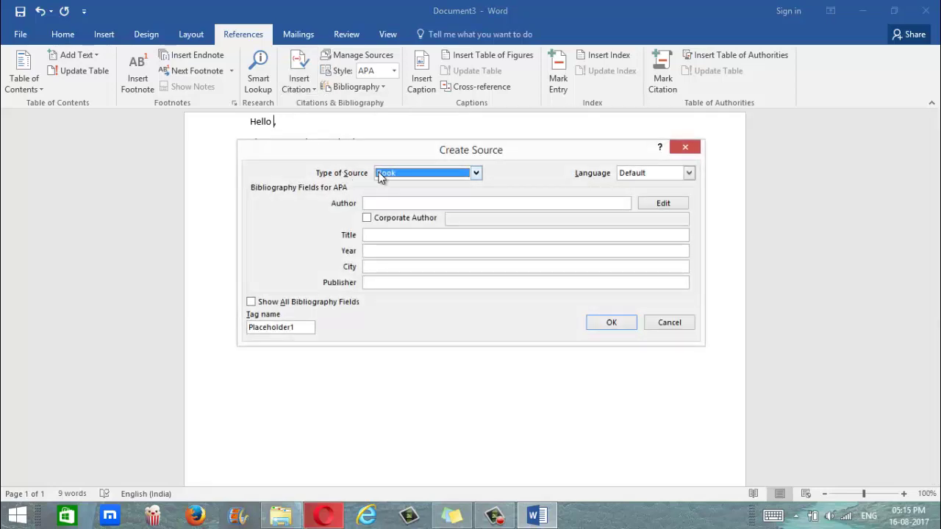
{"action": "left_click", "coordinate": [447, 176]}
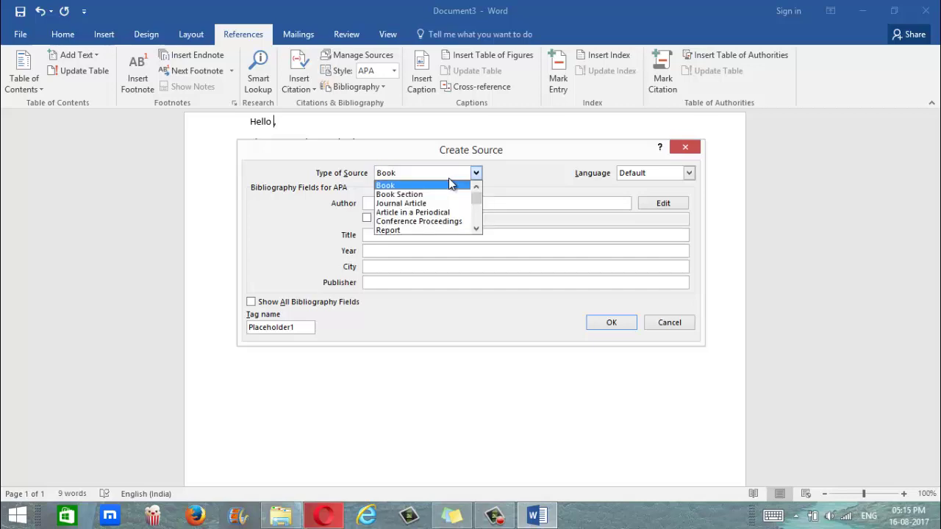
{"action": "mouse_move", "coordinate": [478, 197]}
{"action": "left_mouse_down"}
{"action": "mouse_move", "coordinate": [476, 224]}
{"action": "mouse_move", "coordinate": [488, 191]}
{"action": "left_mouse_up"}
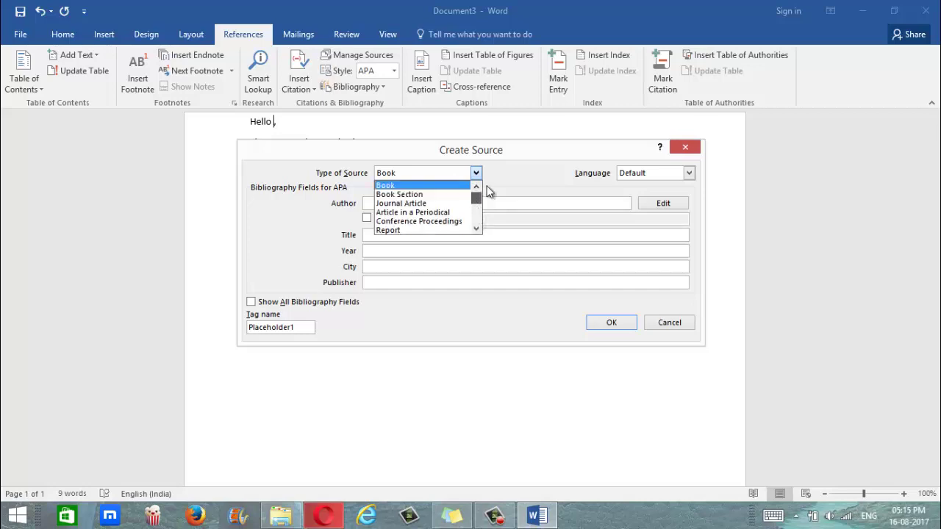
{"action": "left_click", "coordinate": [435, 188]}
- Fill in the source's author as "Me", title as "The Grand Book" and year as 2009
{"action": "left_click", "coordinate": [451, 203]}
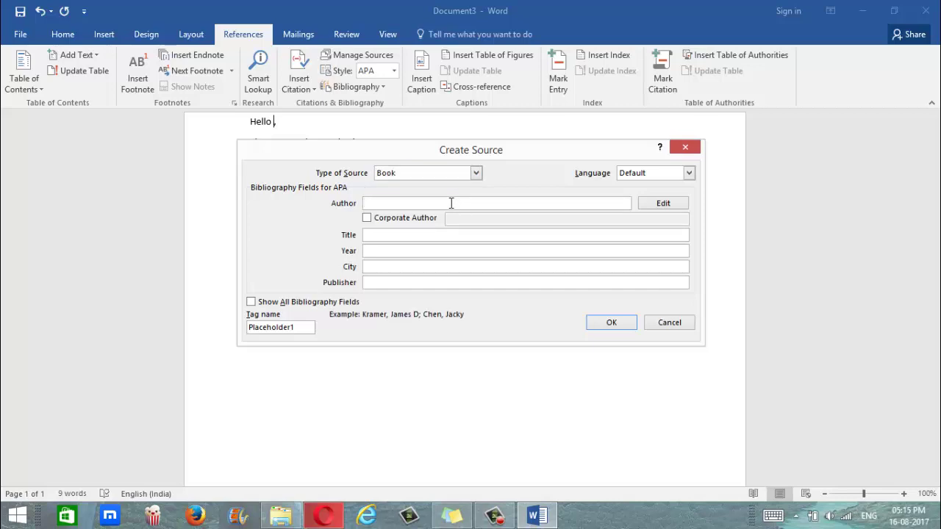
{"action": "type", "text": "Me"}
{"action": "left_click", "coordinate": [428, 236]}
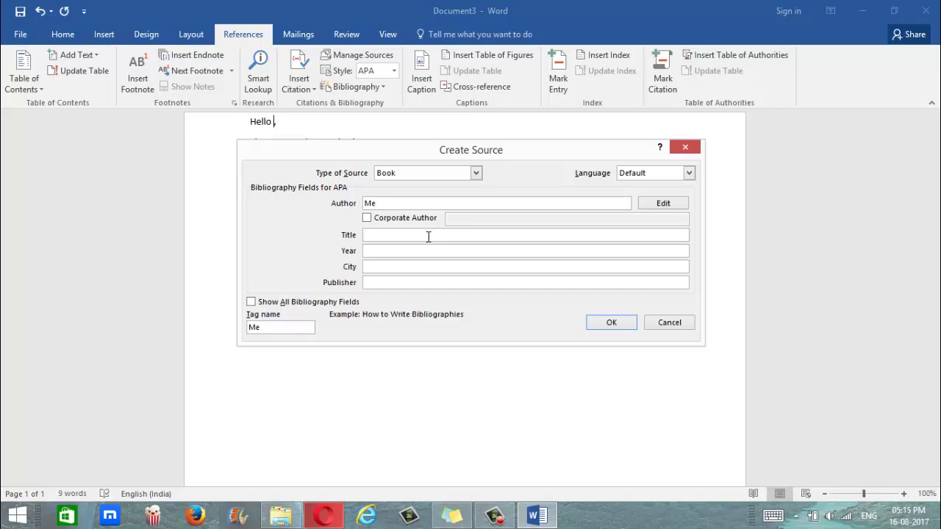
{"action": "type", "text": "The Grand Book"}
{"action": "left_click", "coordinate": [413, 252]}
{"action": "type", "text": "2009"}
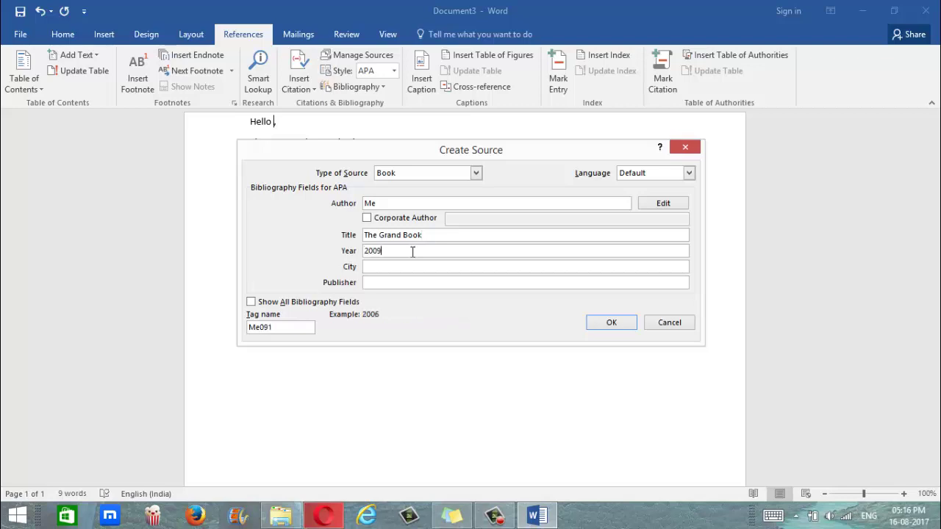
- Enter "New Delhi" as the city and "Great Great Publisher" as the publisher, and insert the citation
{"action": "left_click", "coordinate": [423, 267]}
{"action": "type", "text": "New DELH"}
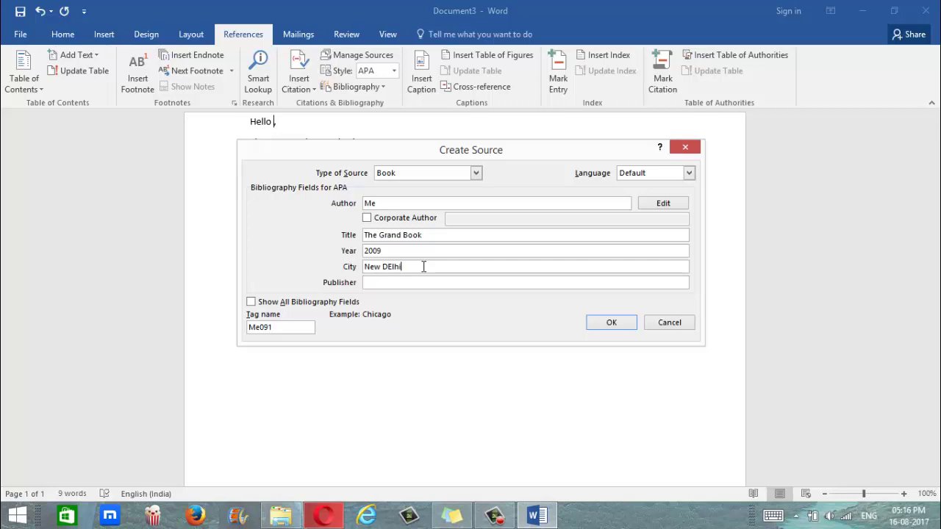
{"action": "key", "text": "BackSpace"}
{"action": "key", "text": "BackSpace"}
{"action": "key", "text": "BackSpace"}
{"action": "type", "text": "elhi"}
{"action": "left_click", "coordinate": [416, 283]}
{"action": "type", "text": "Great Great Pub"}
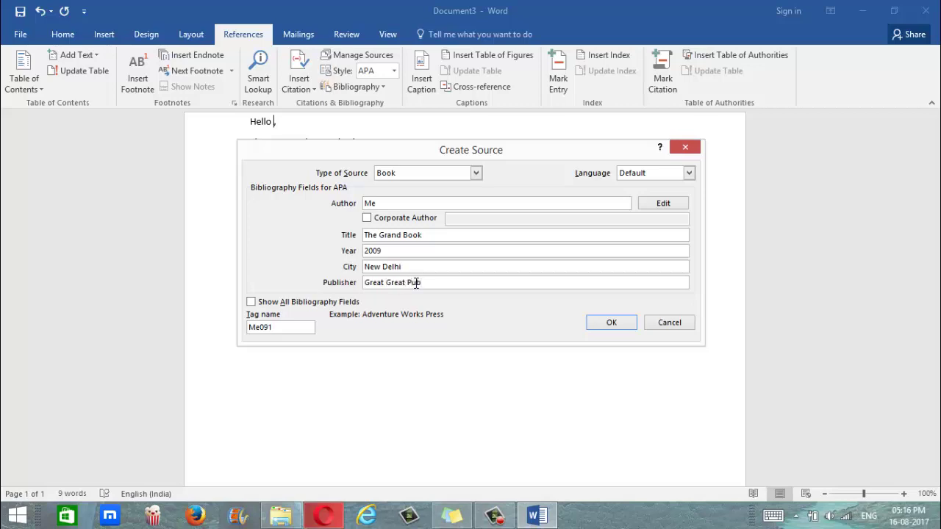
{"action": "type", "text": "lisher"}
{"action": "left_click", "coordinate": [627, 325]}
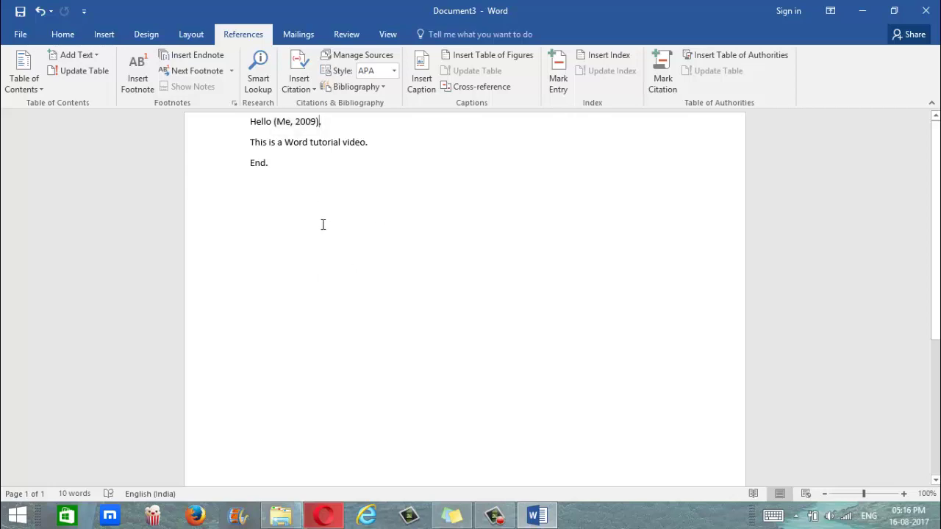
- Insert a footnote after the word "video" with the text "Random footnote."
{"action": "left_click", "coordinate": [365, 143]}
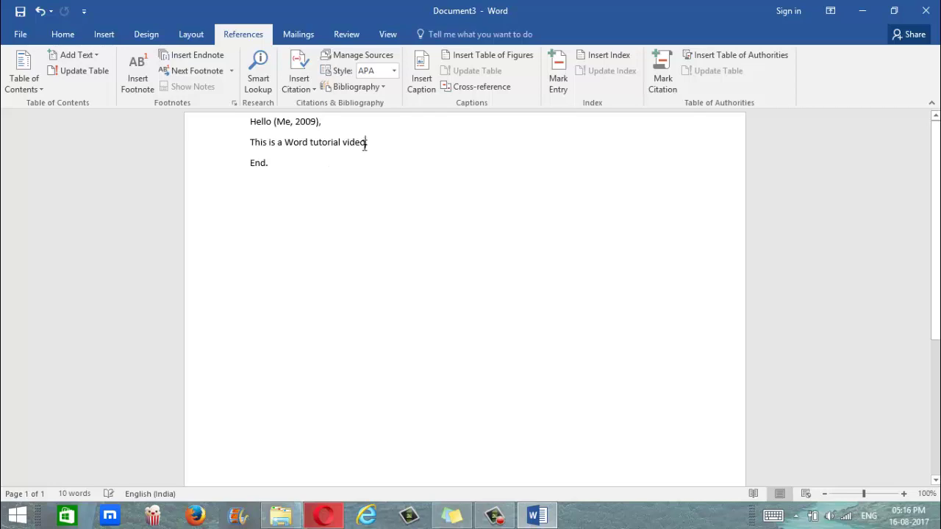
{"action": "left_click", "coordinate": [139, 88]}
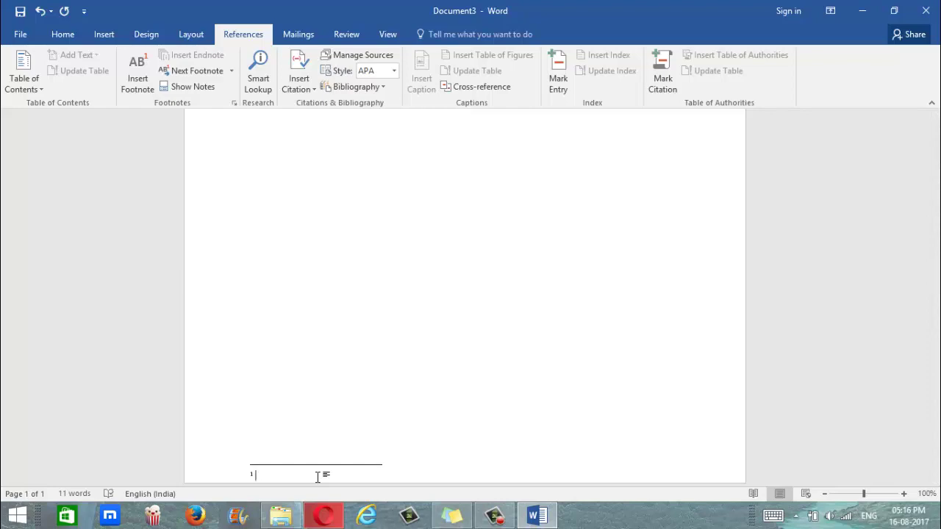
{"action": "type", "text": "Random footnote."}
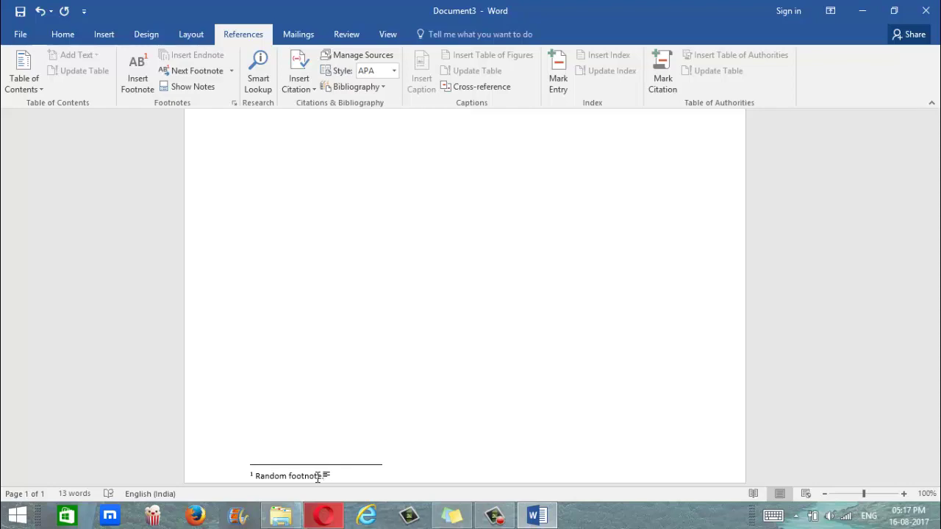
- Add blank lines after "End." and insert a plain bibliography there without a built-in heading
{"action": "scroll", "coordinate": [902, 420], "scroll_direction": "up", "scroll_amount": 7}
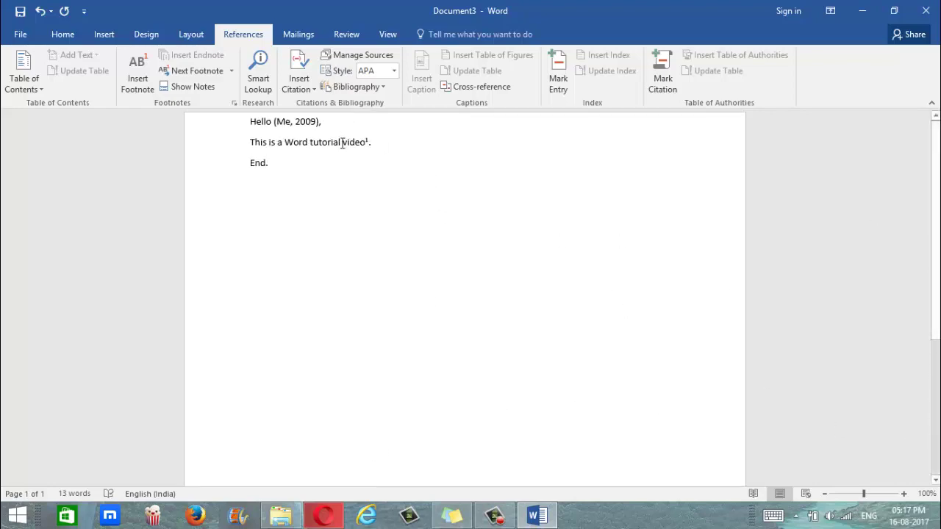
{"action": "left_click", "coordinate": [337, 157]}
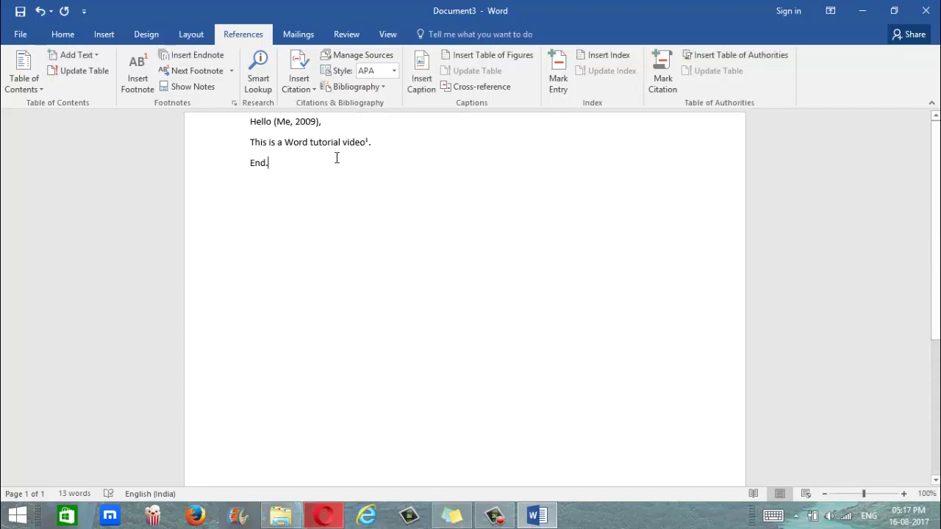
{"action": "key", "text": "Return"}
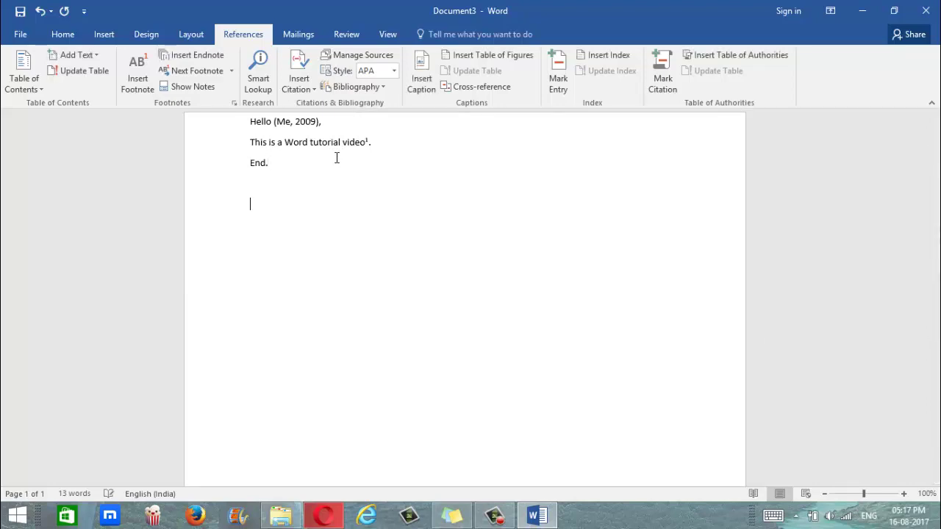
{"action": "left_click", "coordinate": [360, 88]}
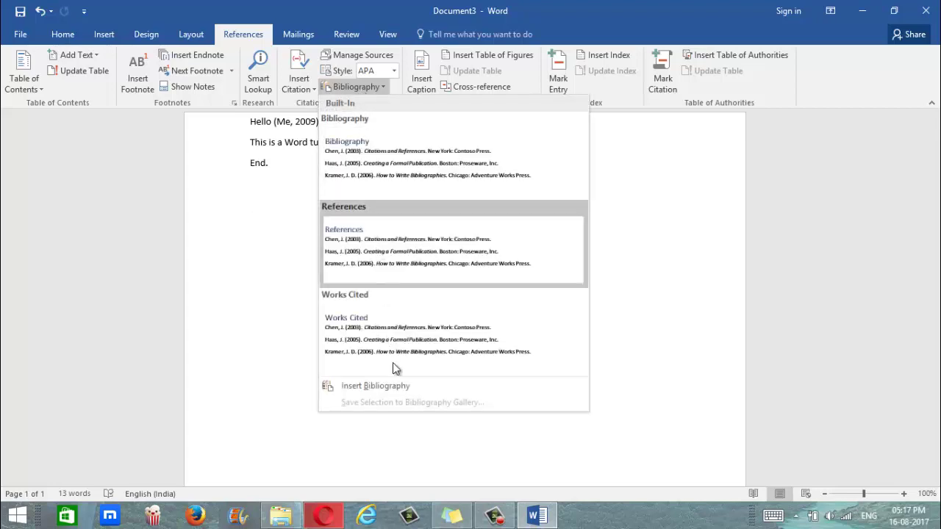
{"action": "left_click", "coordinate": [401, 394]}
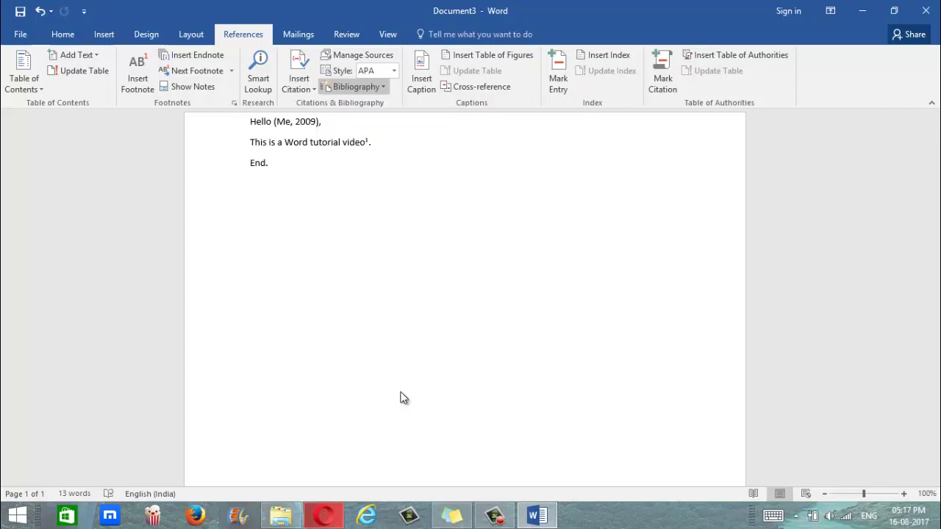